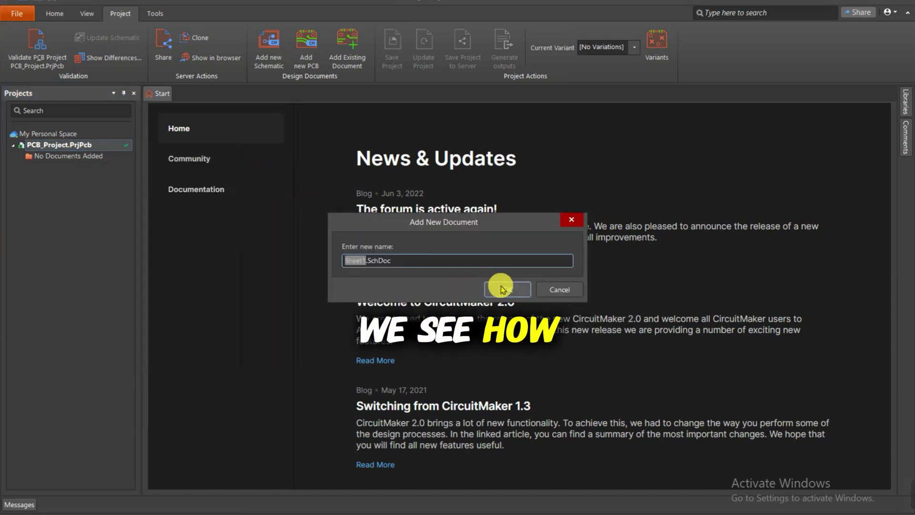
Add Sheet1.SchDoc and PCB1.CMPcbDoc to PCB_Project and open the schematic sheet.
click(497, 288)
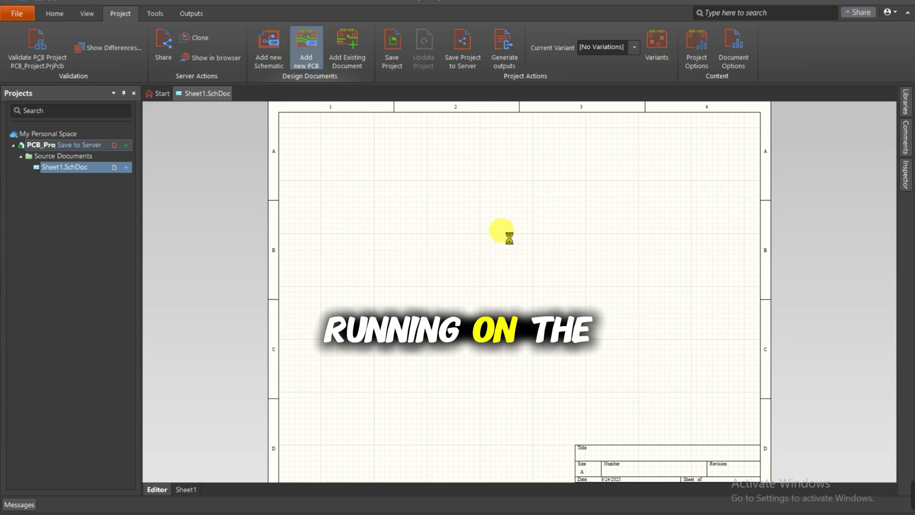
click(495, 288)
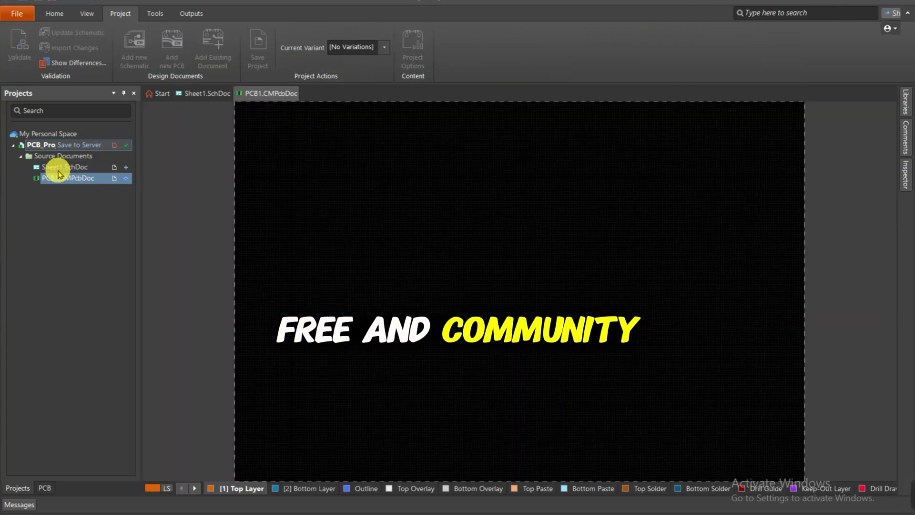
double_click(59, 167)
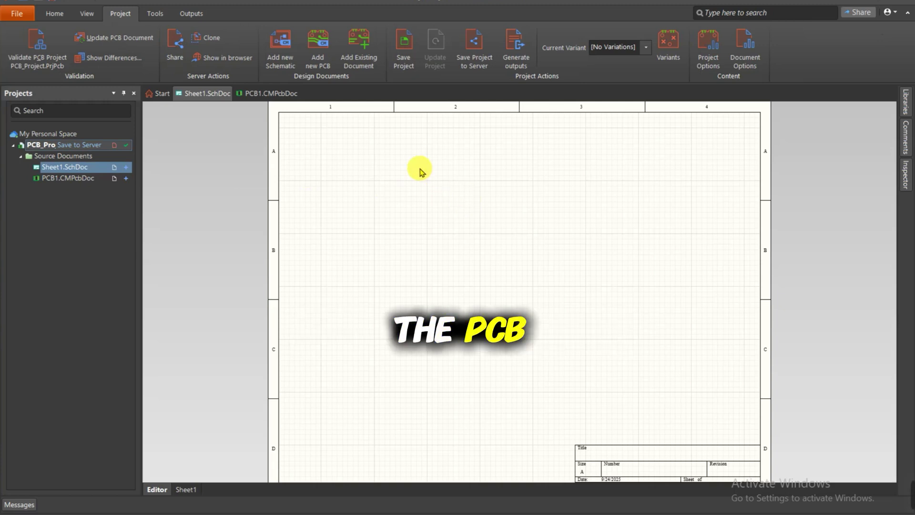
click(148, 14)
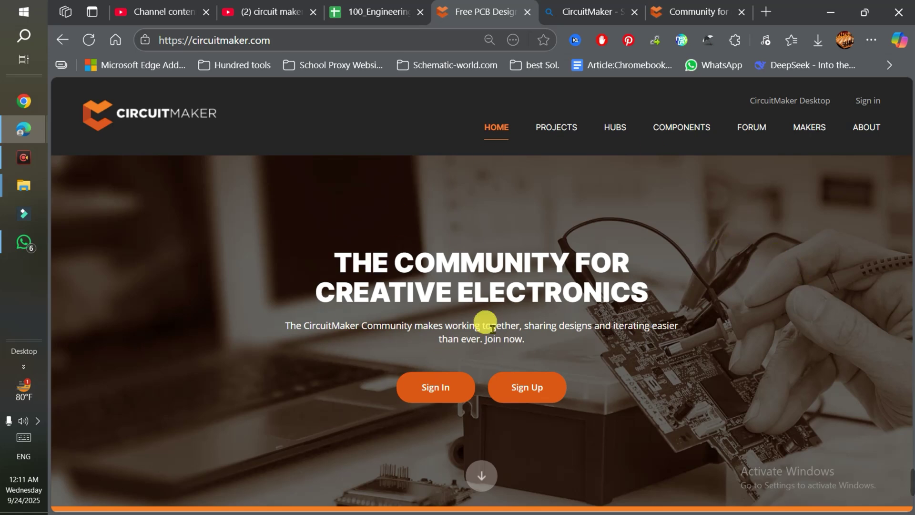
Scroll through the circuitmaker.com home page to find the Sign Up button.
scroll(578, 276, down, 5)
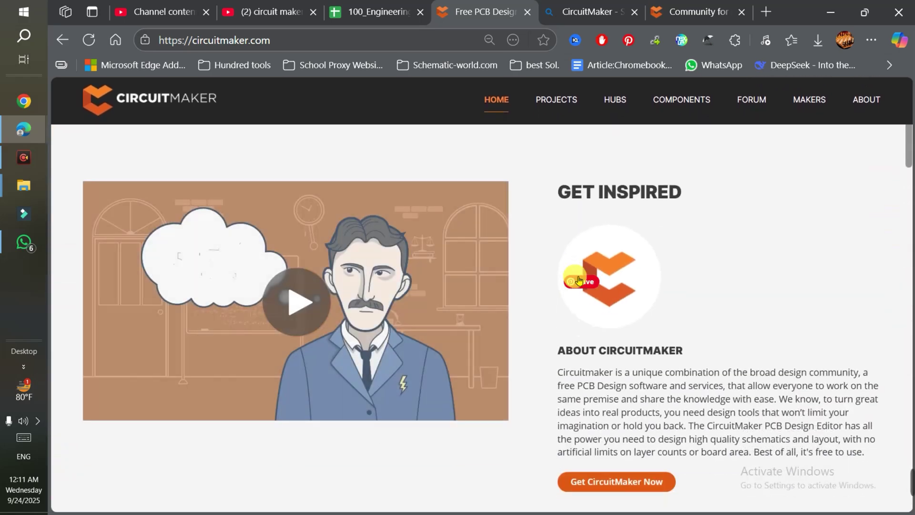
scroll(510, 310, down, 4)
scroll(512, 309, up, 10)
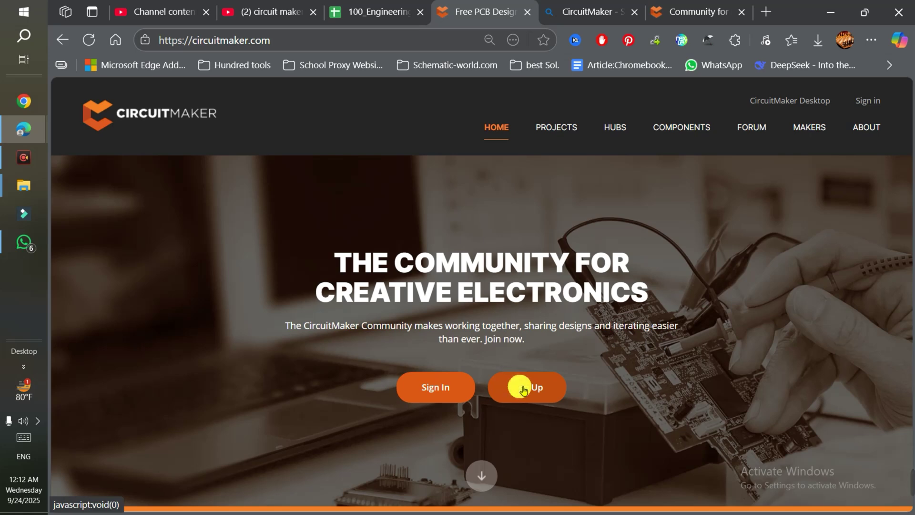
Open the account sign-up page and look over the form fields.
click(523, 388)
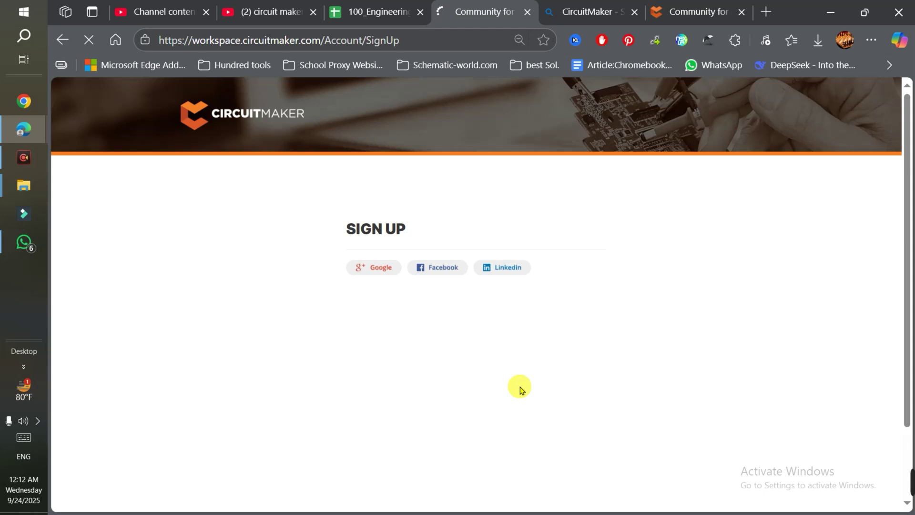
scroll(684, 250, down, 5)
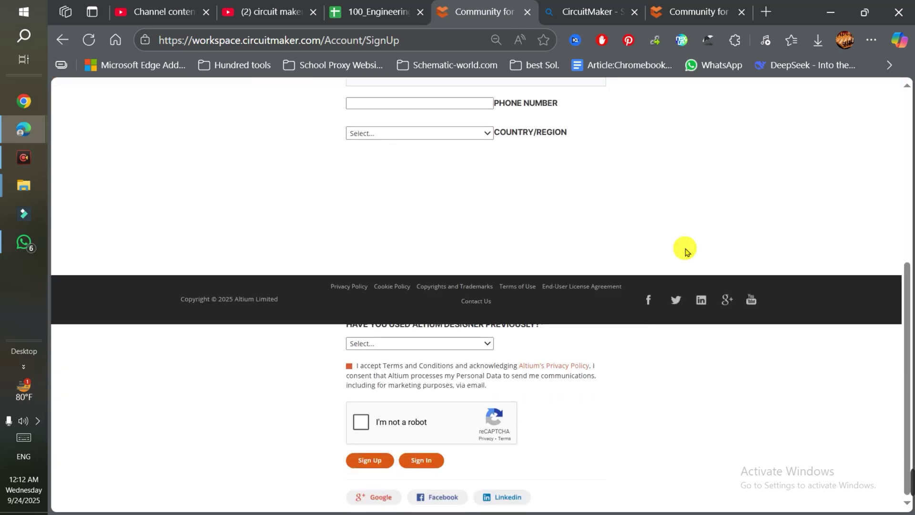
scroll(685, 249, up, 5)
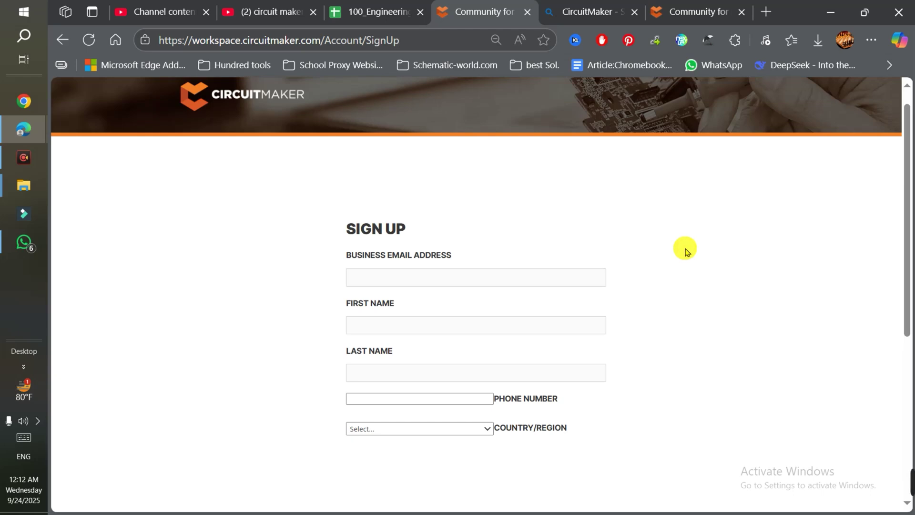
scroll(685, 249, down, 5)
scroll(684, 248, up, 1)
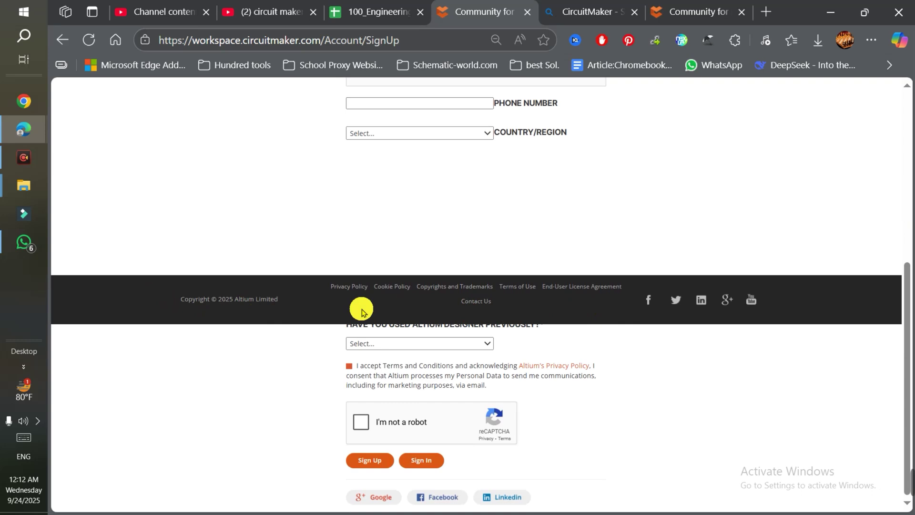
scroll(423, 270, up, 5)
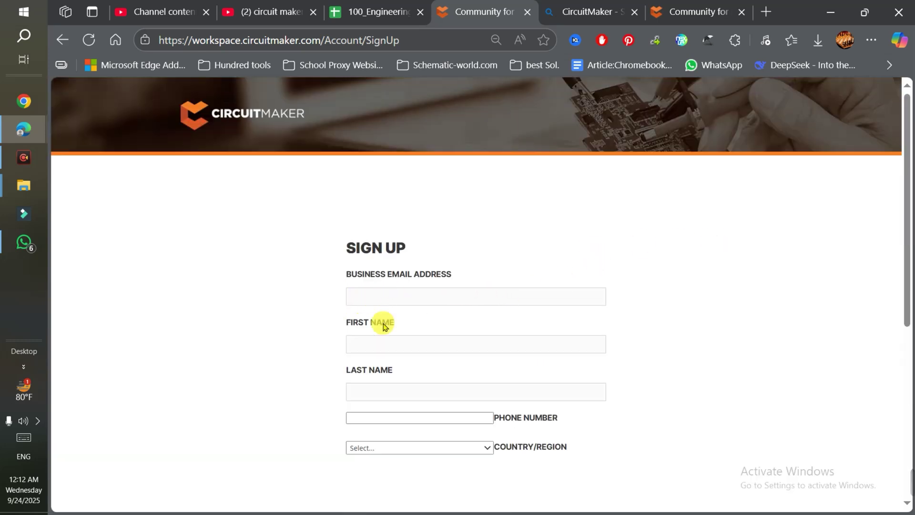
View the Altium Designer experience choices, closing the list without picking one.
scroll(376, 334, down, 3)
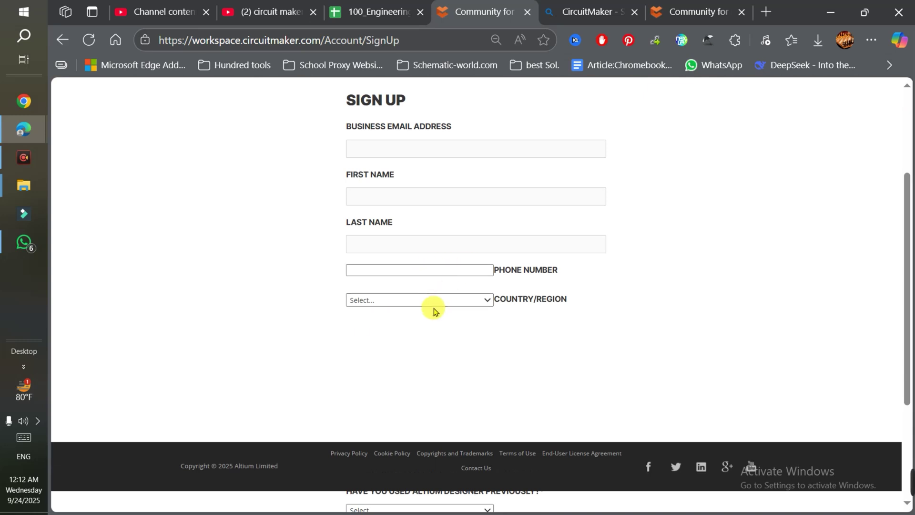
scroll(708, 308, down, 3)
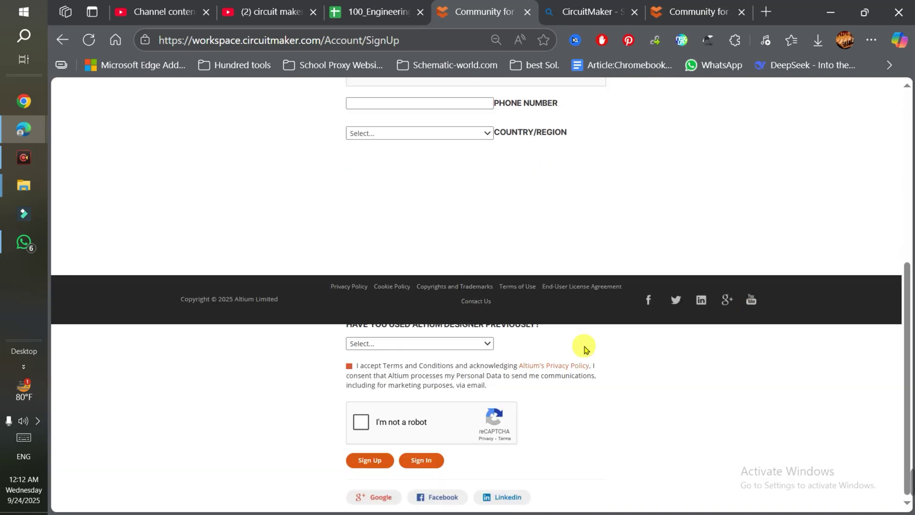
click(400, 347)
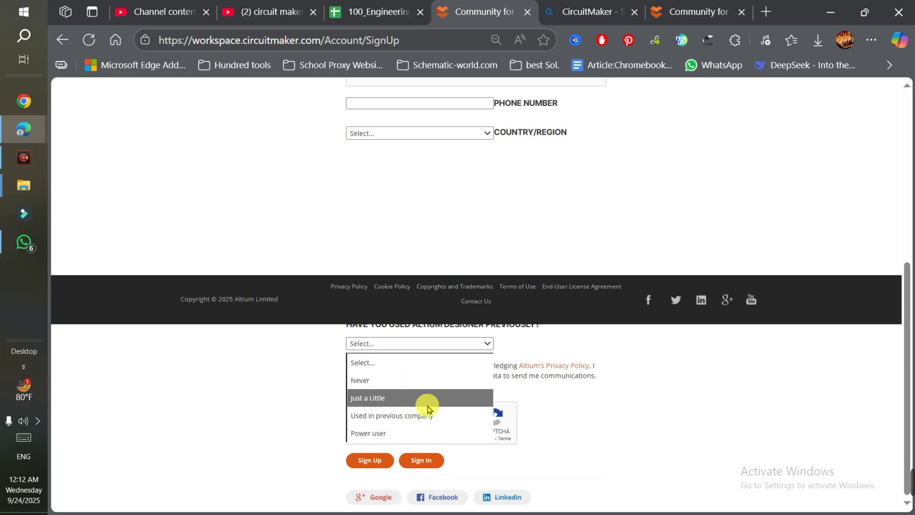
click(618, 351)
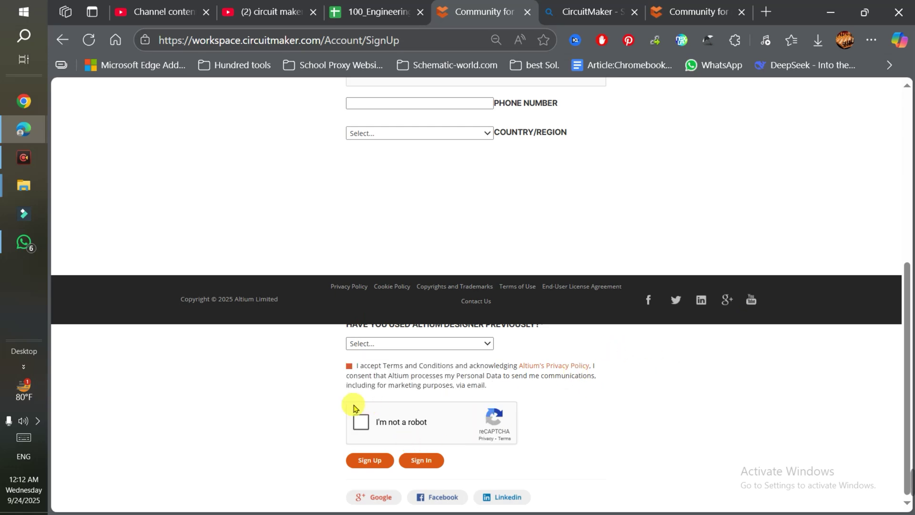
Tick the terms consent box and Accept the Terms and Conditions.
click(351, 367)
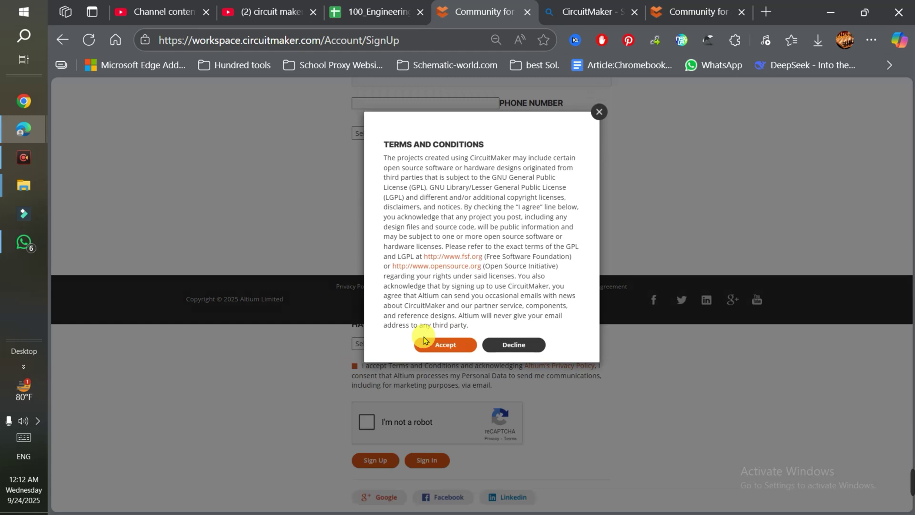
click(459, 345)
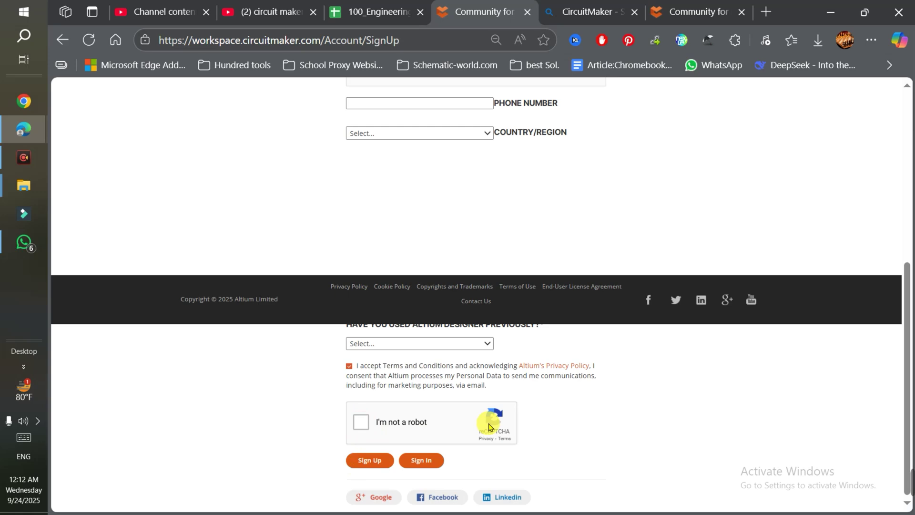
scroll(595, 417, up, 5)
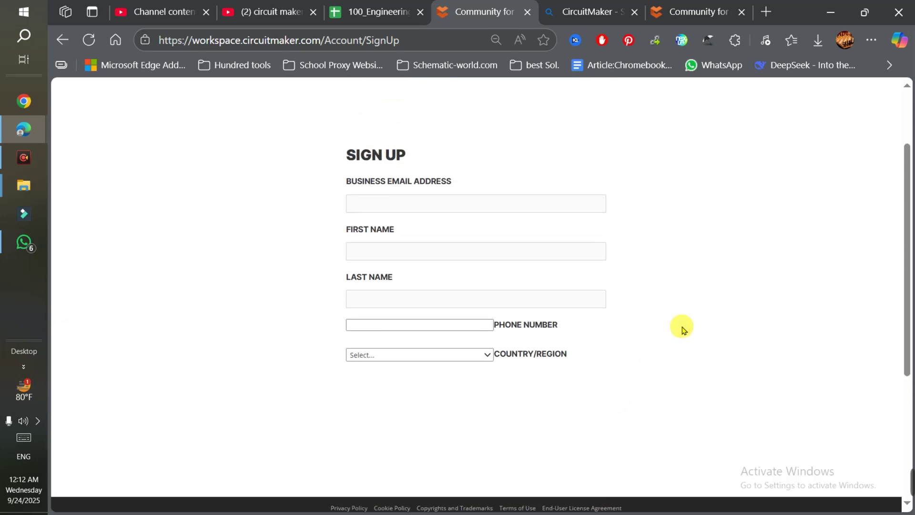
scroll(662, 279, down, 5)
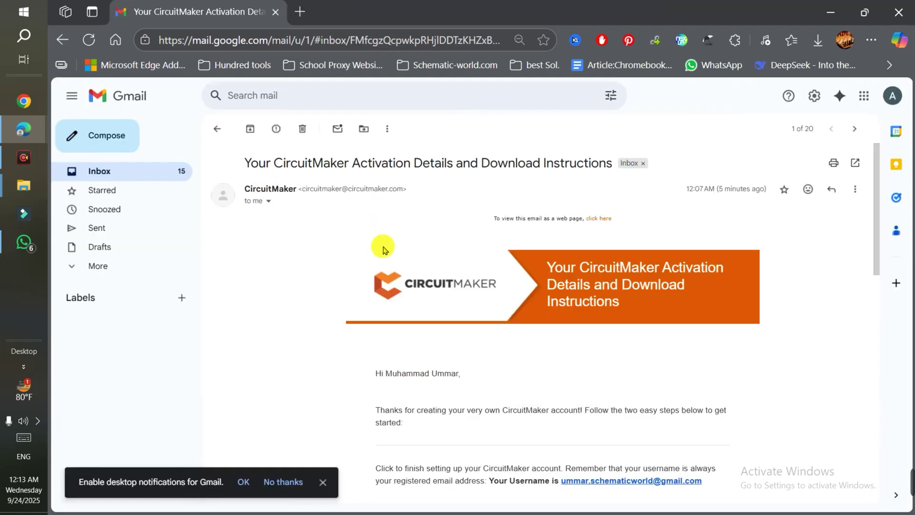
click(323, 483)
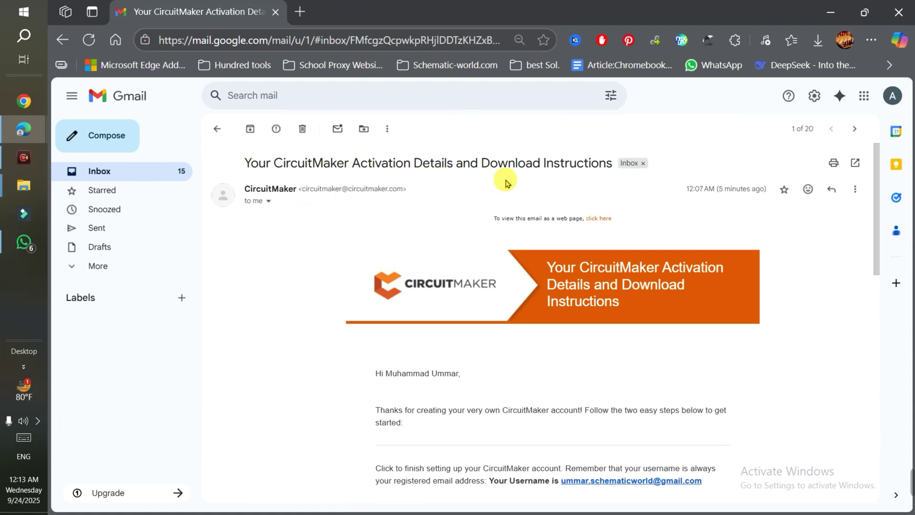
scroll(765, 351, down, 5)
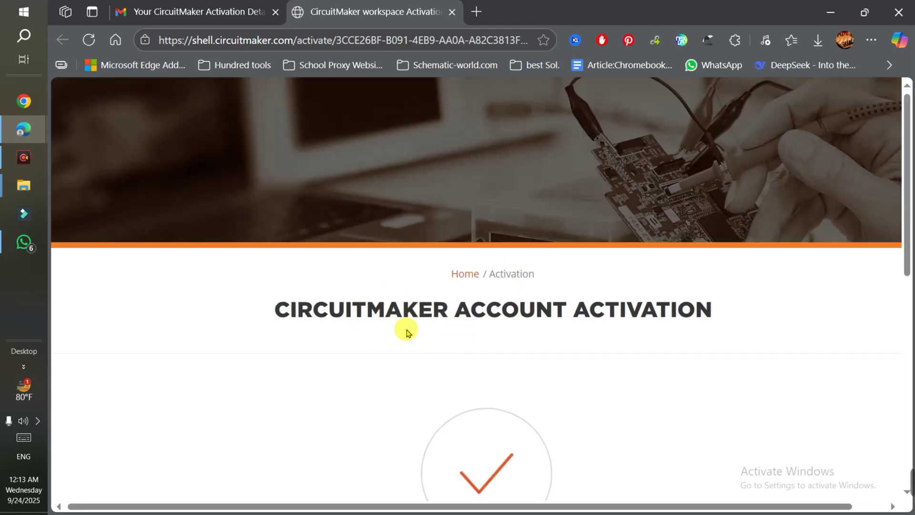
Scroll the activation page to the SUCCESS message, checking the Gmail tab before returning.
scroll(533, 318, down, 4)
scroll(543, 301, down, 3)
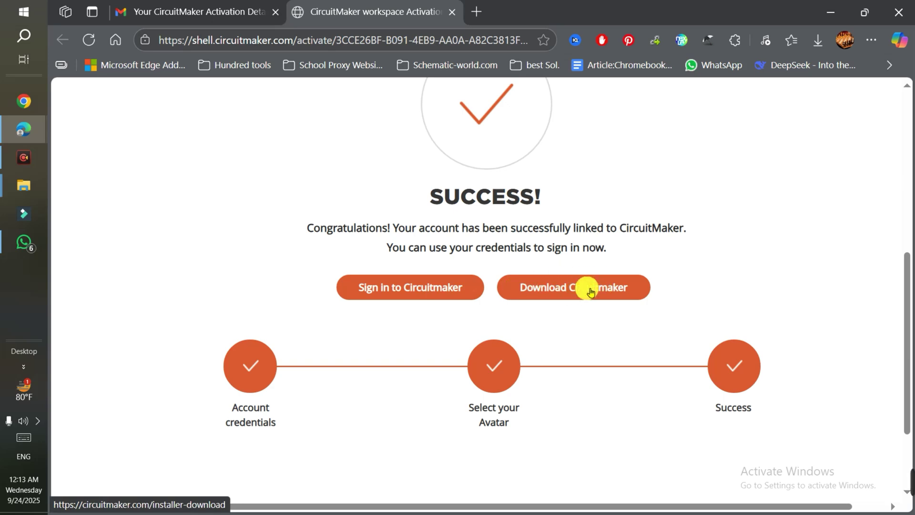
click(143, 11)
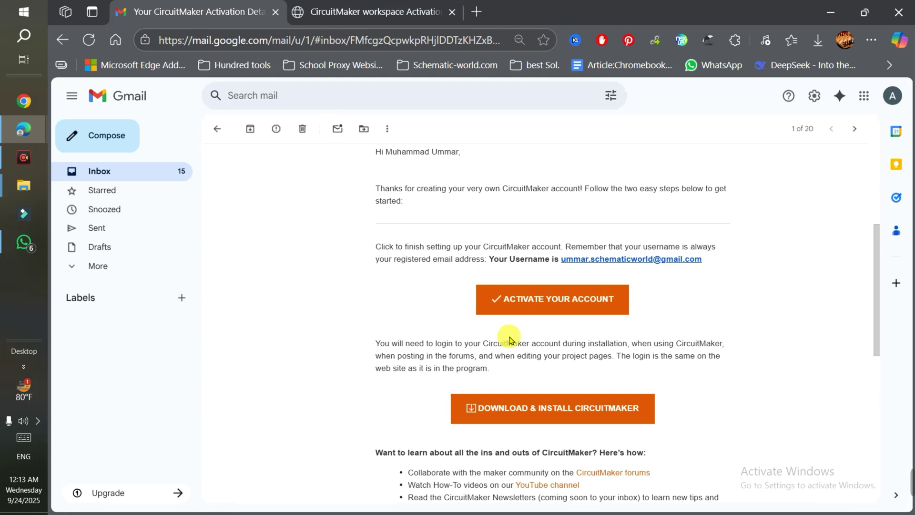
scroll(571, 351, down, 3)
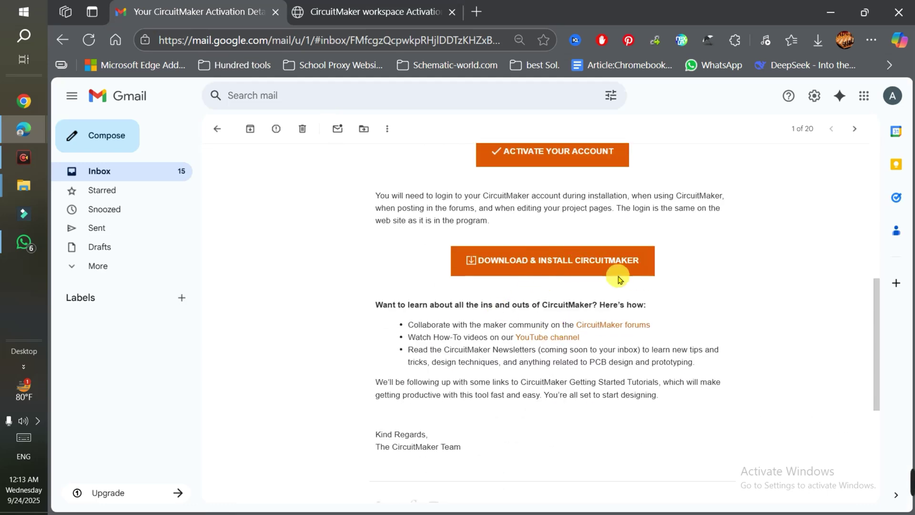
click(337, 12)
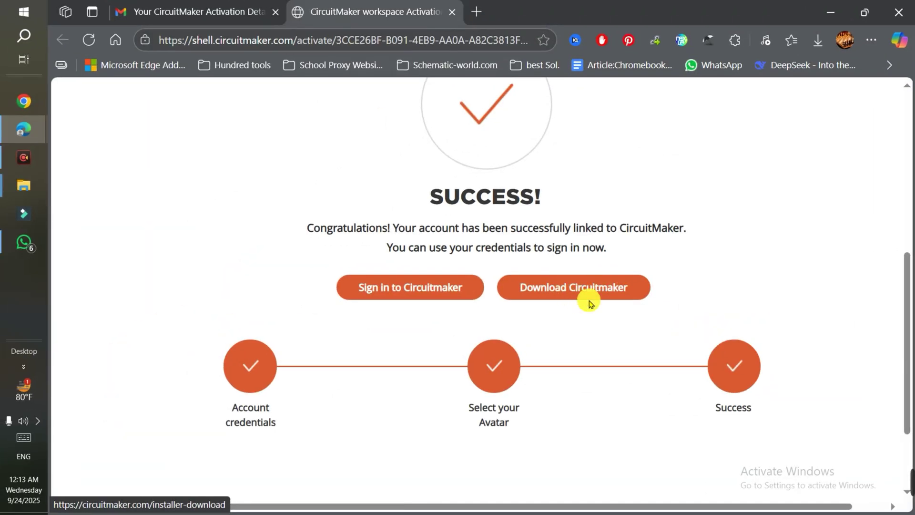
Download CircuitMakerSetup.exe and check its progress in Edge's downloads list.
click(584, 291)
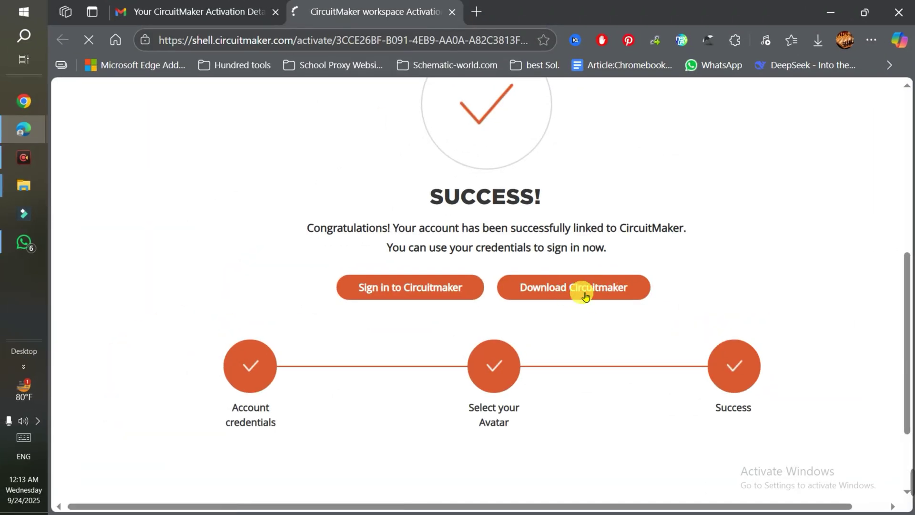
click(816, 38)
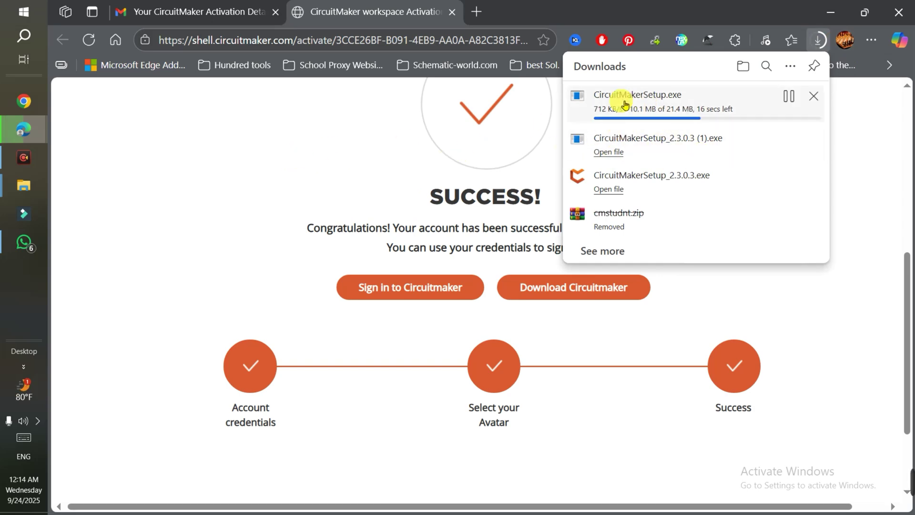
click(292, 159)
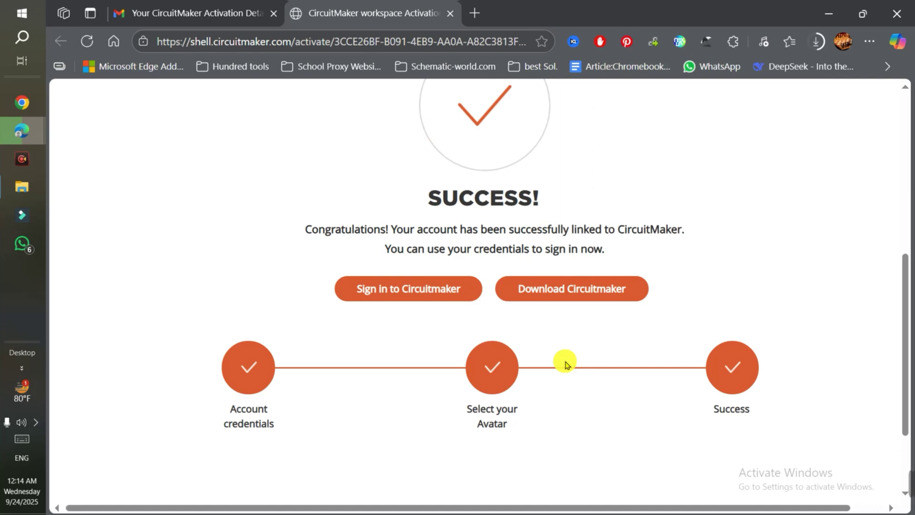
scroll(564, 365, up, 8)
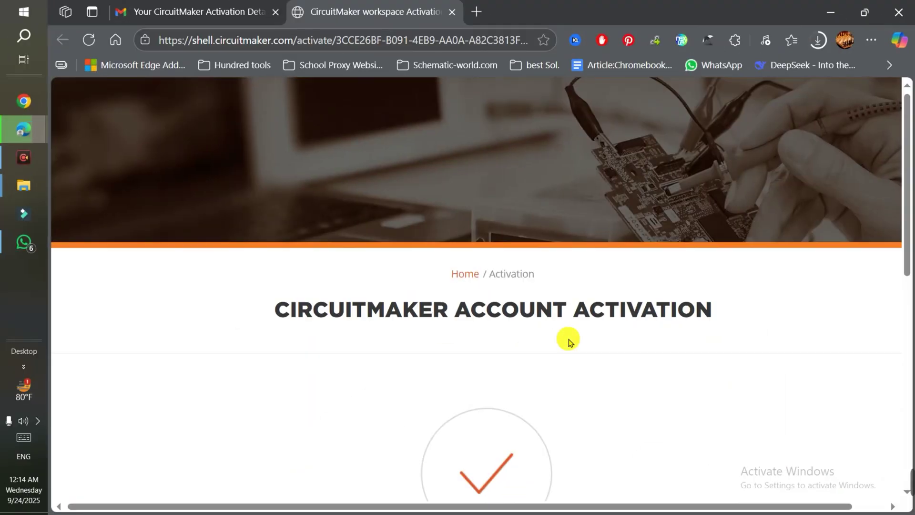
Enter and confirm a new password for the CircuitMaker account.
scroll(310, 219, down, 3)
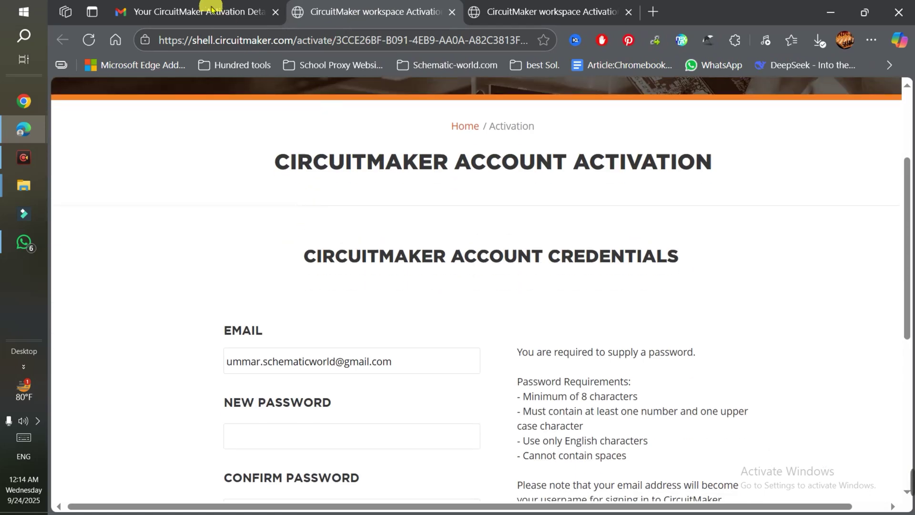
scroll(321, 193, down, 6)
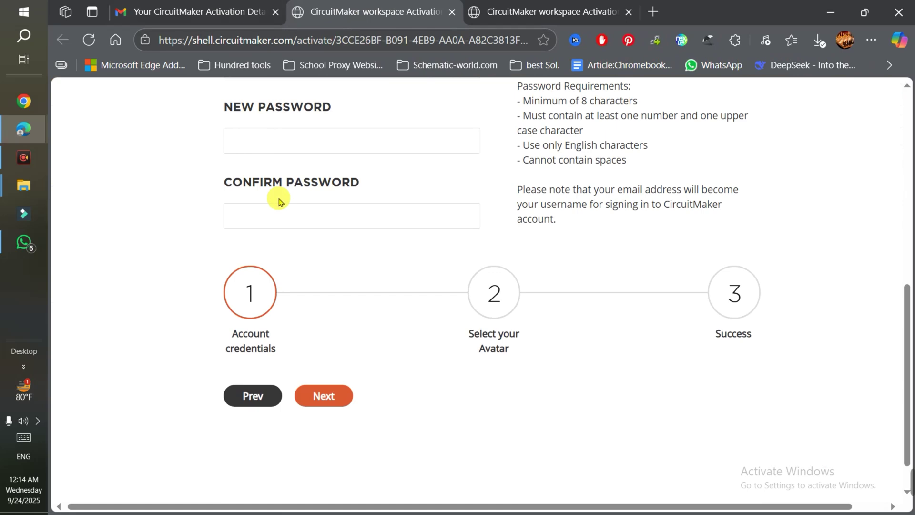
click(264, 148)
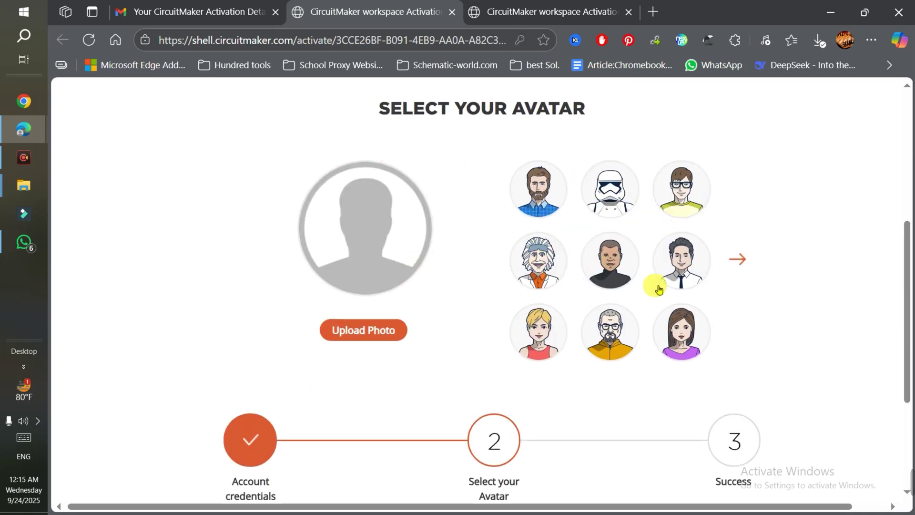
Choose the white-haired scientist avatar, continue, and decline saving the password in Edge.
click(558, 264)
scroll(419, 327, down, 4)
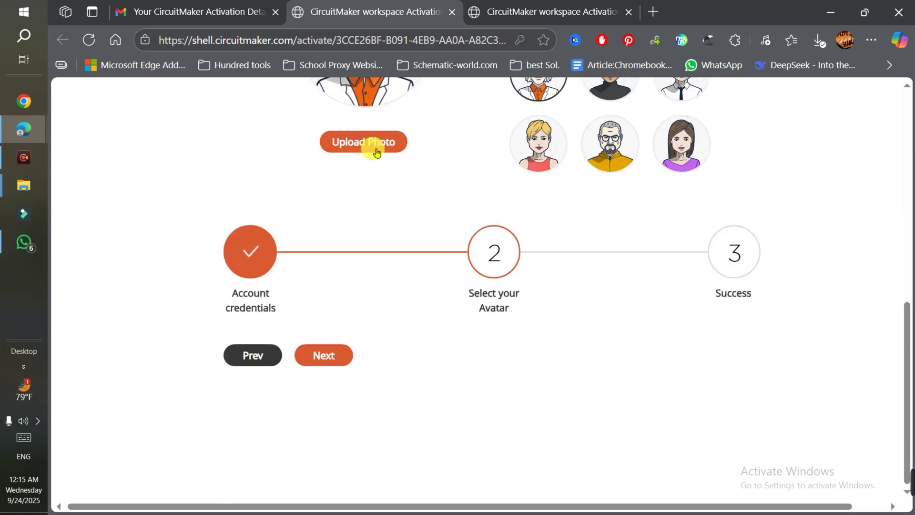
click(336, 355)
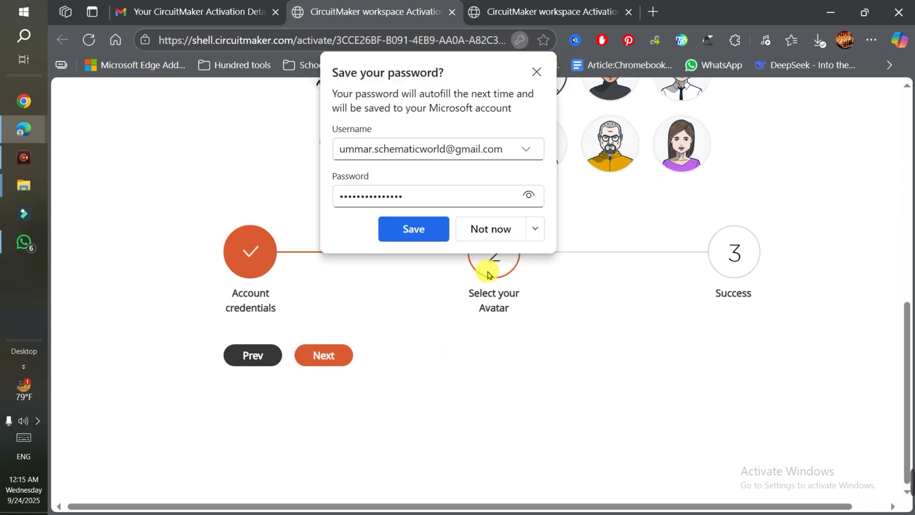
click(490, 228)
scroll(491, 286, up, 3)
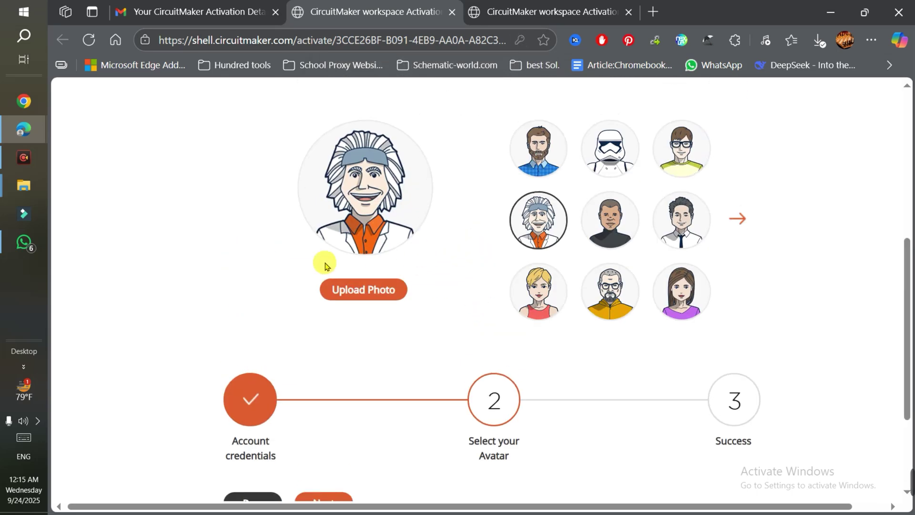
scroll(453, 266, up, 3)
scroll(453, 265, down, 4)
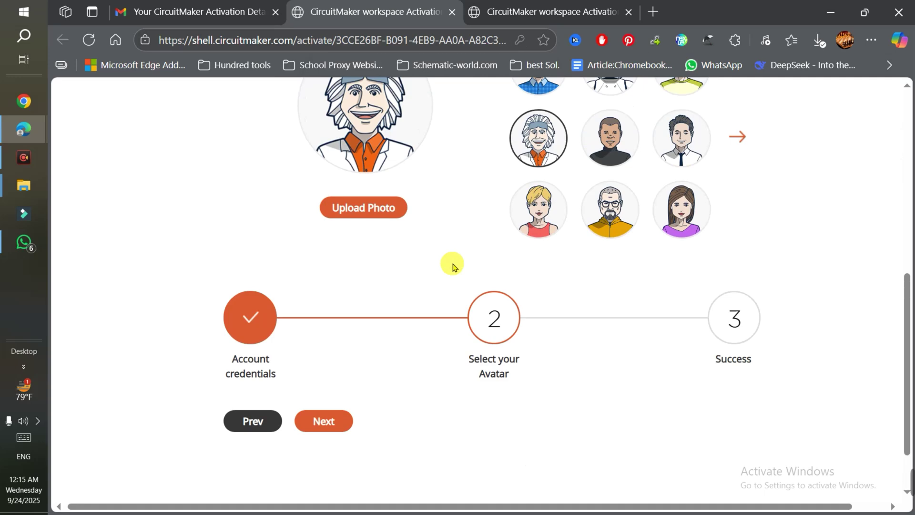
scroll(453, 266, up, 8)
scroll(453, 266, down, 5)
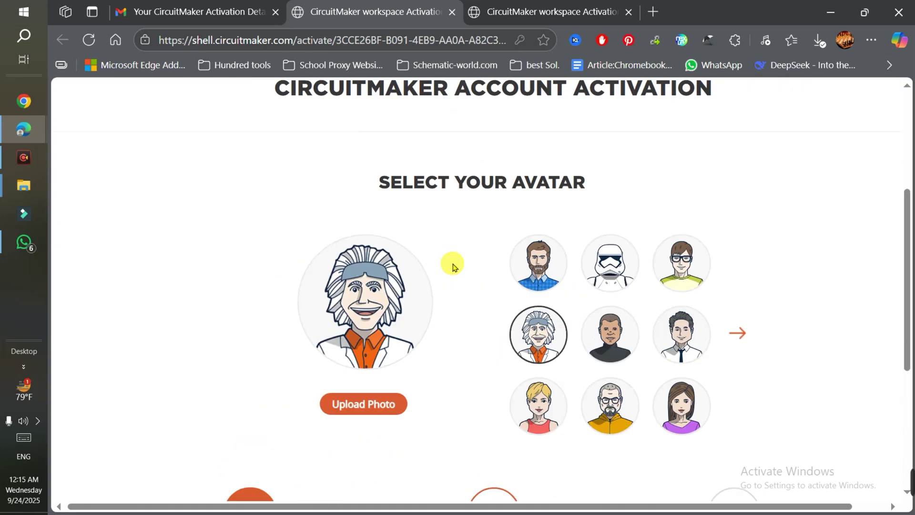
scroll(453, 266, down, 4)
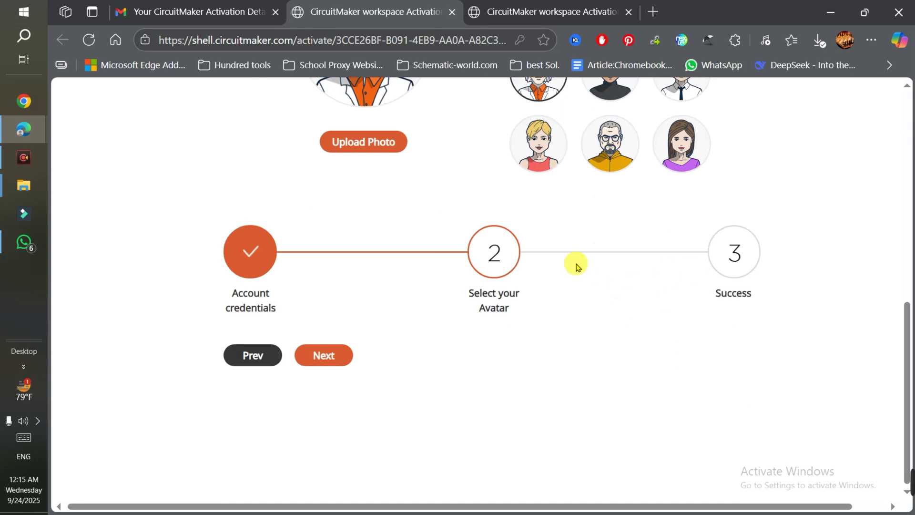
scroll(560, 253, up, 9)
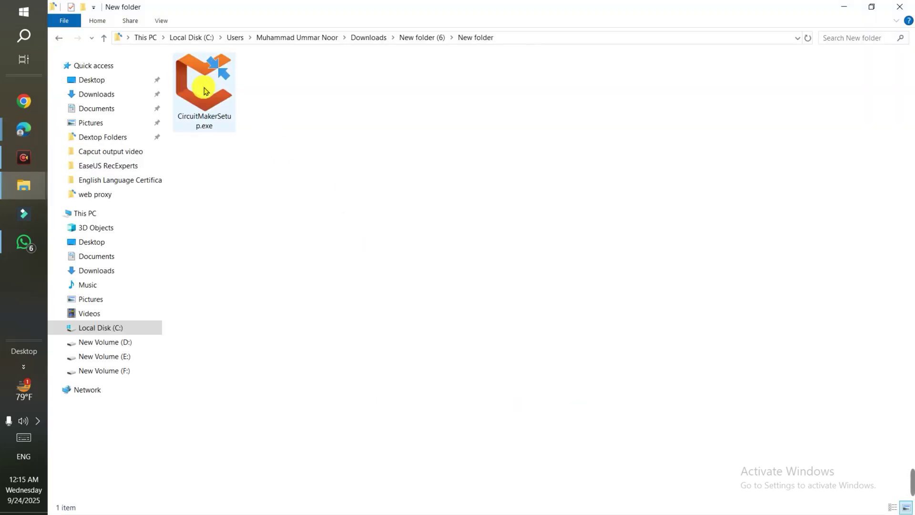
Run CircuitMakerSetup.exe as administrator, allowing it past the Security Warning.
right_click(205, 89)
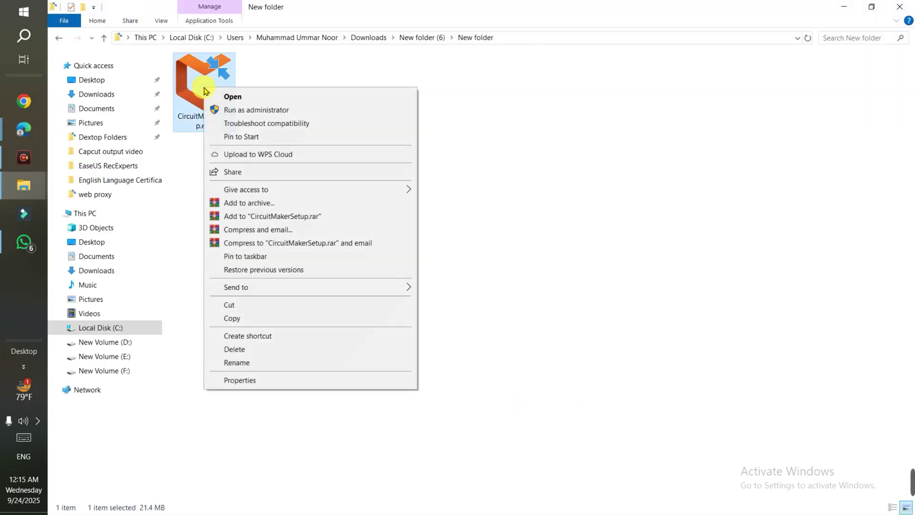
click(252, 110)
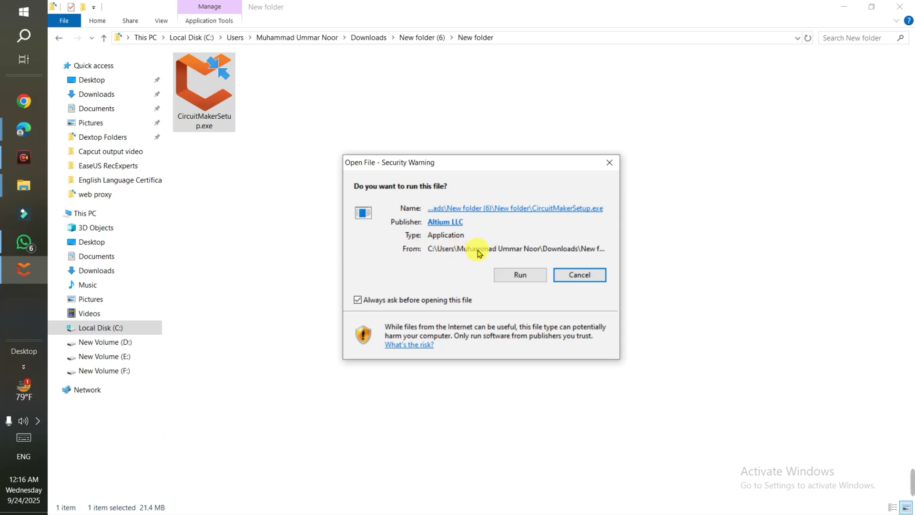
click(522, 275)
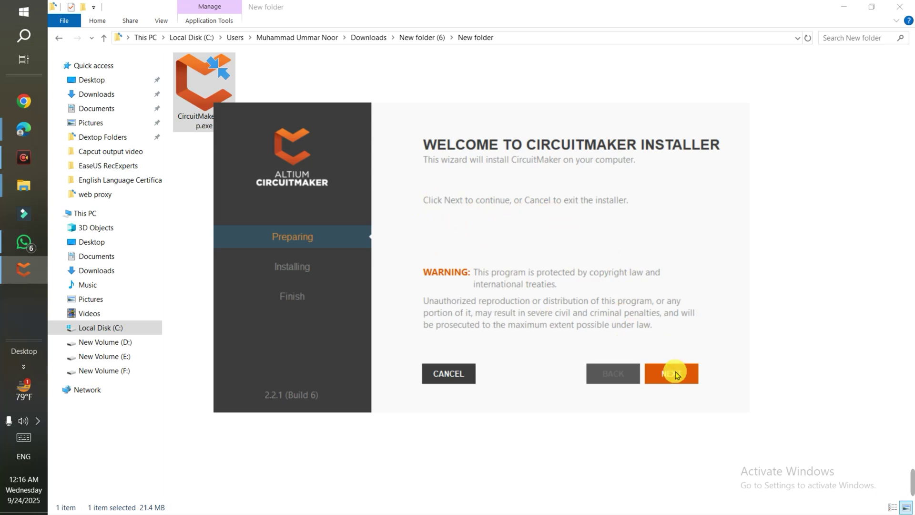
Accept the licence, keep improvement program participation enabled, and start the installation.
click(676, 374)
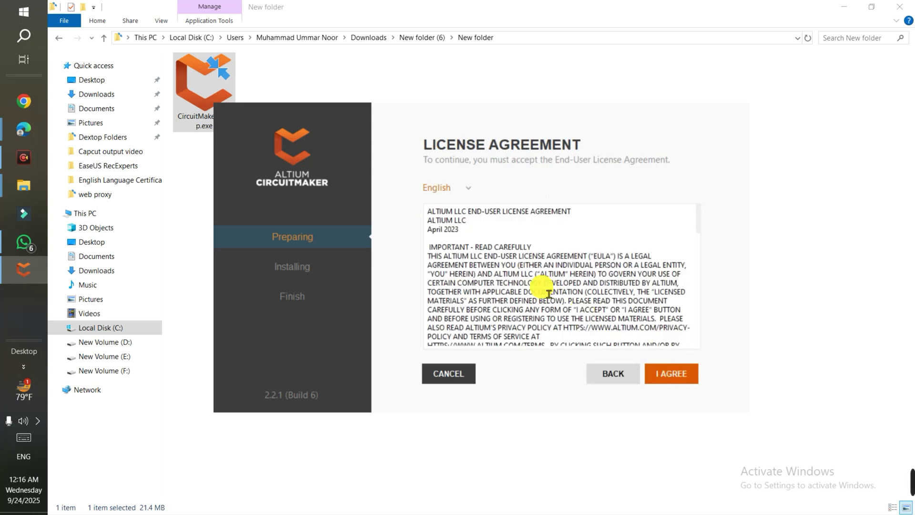
click(668, 379)
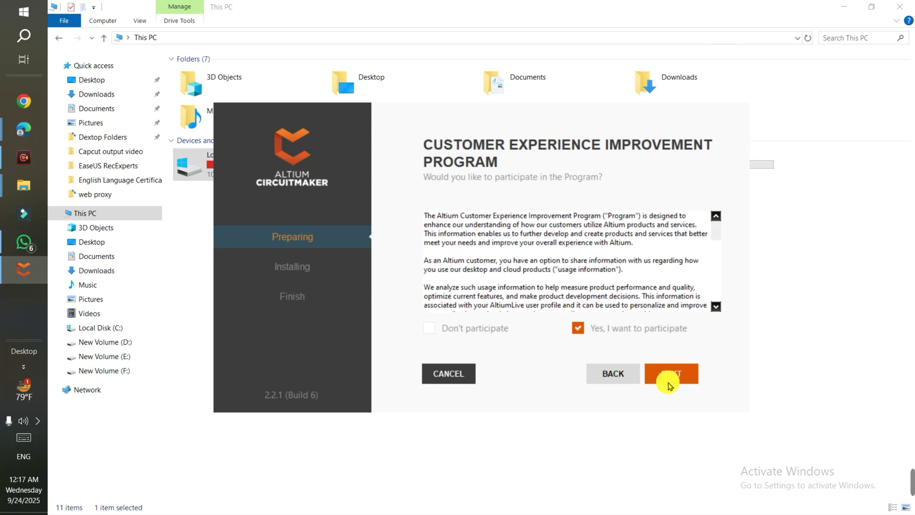
click(577, 328)
click(578, 328)
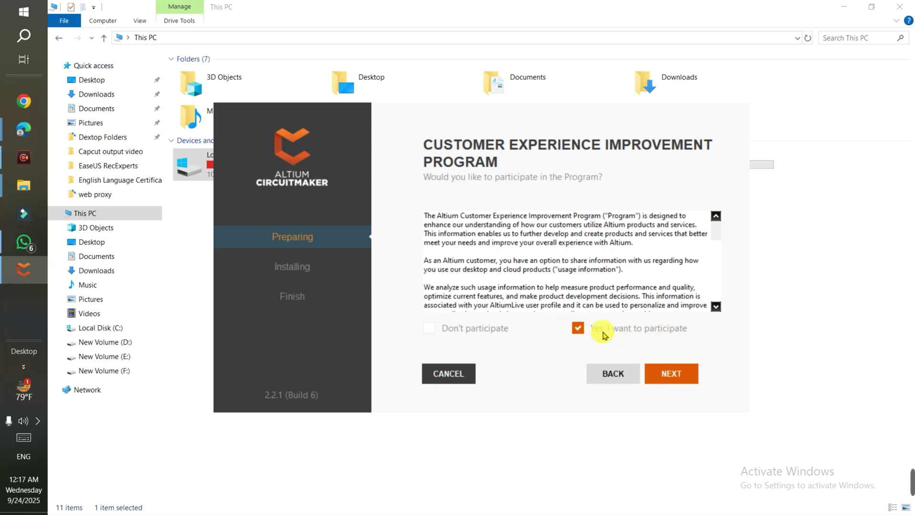
click(673, 374)
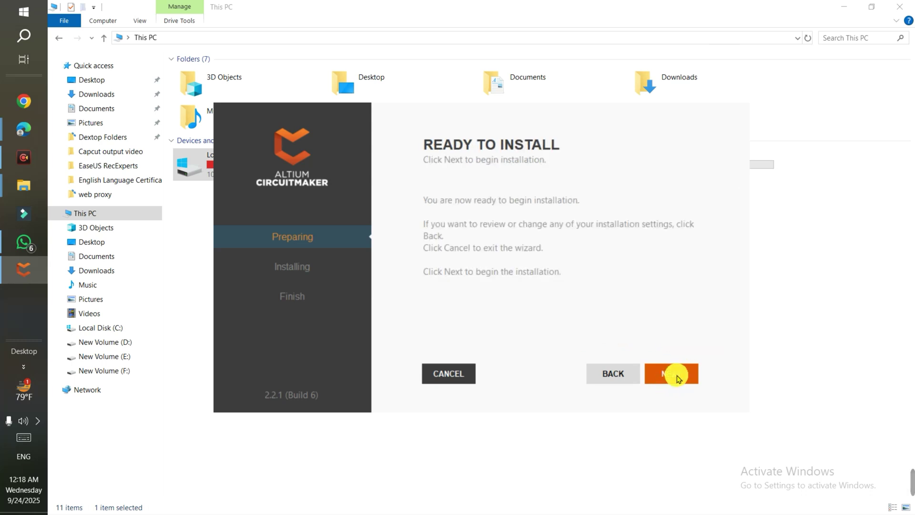
click(677, 375)
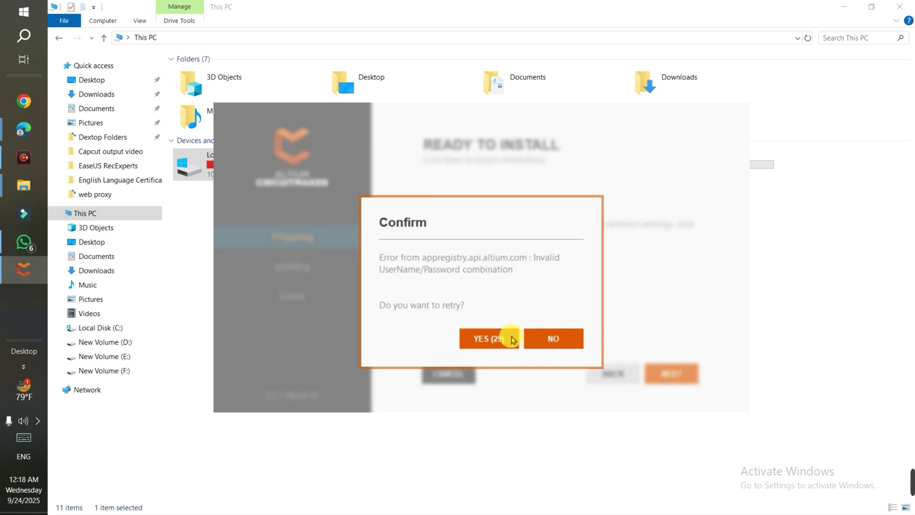
Retry the stalled installation and pick the Dark start UI theme instead of Light.
click(513, 337)
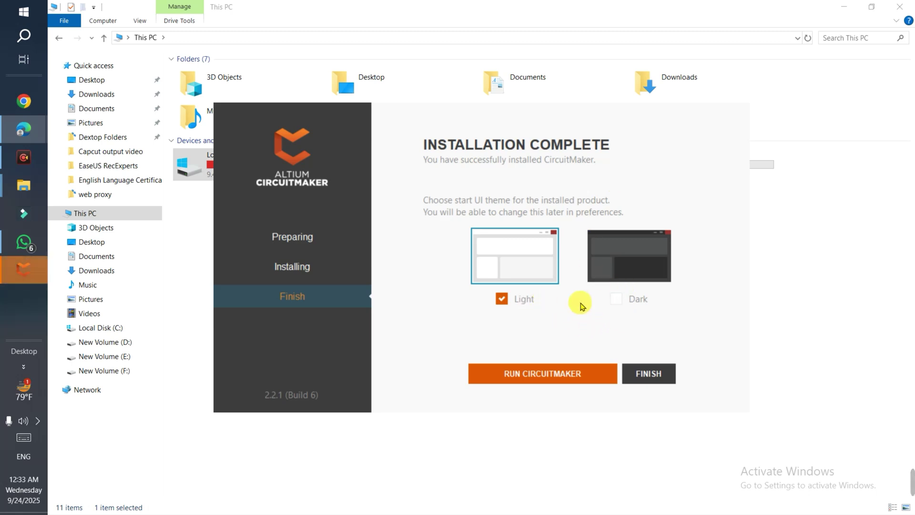
click(616, 299)
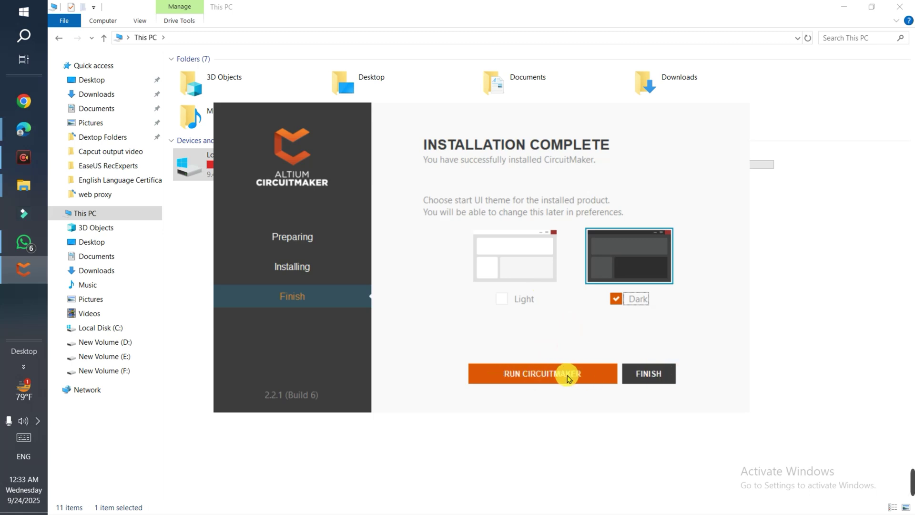
Close the installer, launch CircuitMaker from a 'circuit' Windows search, and allow it through the firewall.
click(646, 374)
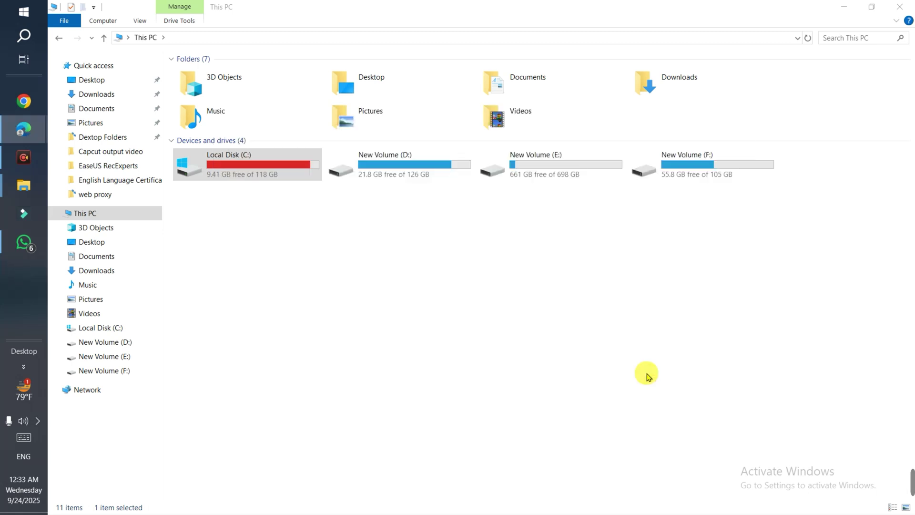
key(super)
text(ci)
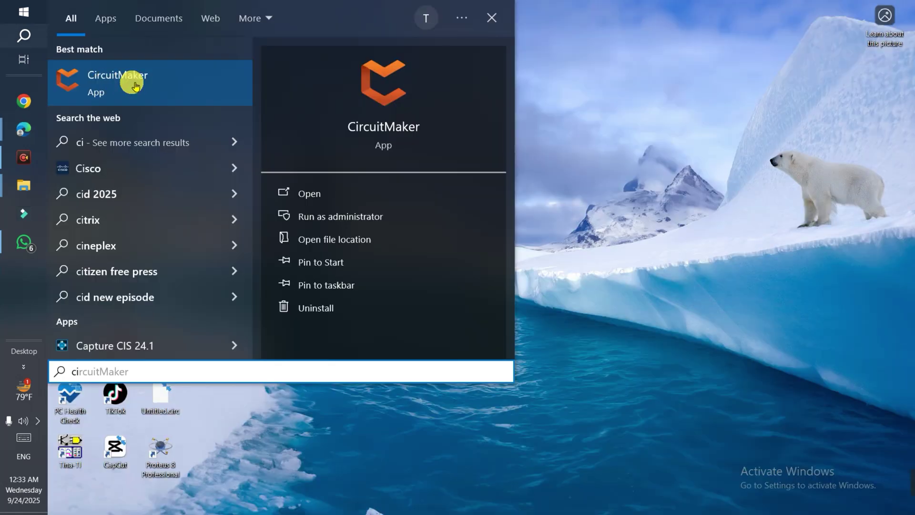
text(cui)
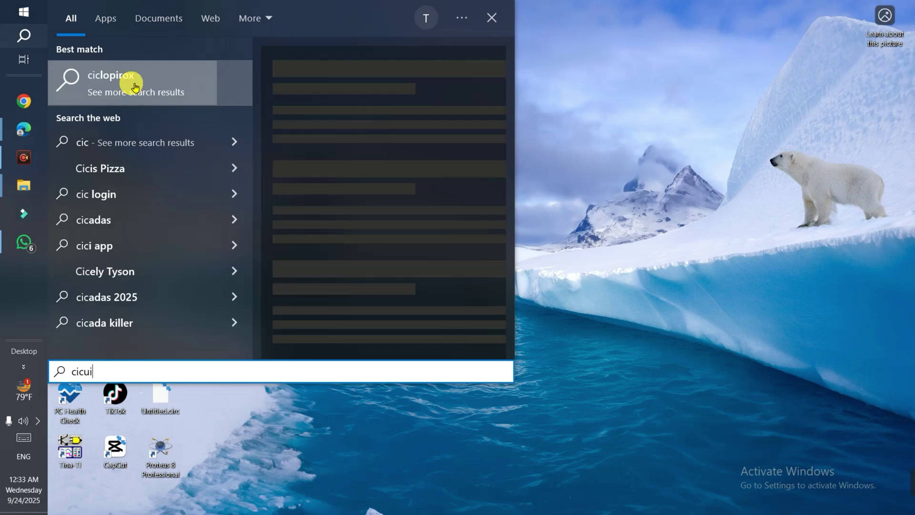
key(BackSpace)
key(BackSpace)
key(BackSpace)
text(rcuit)
click(136, 88)
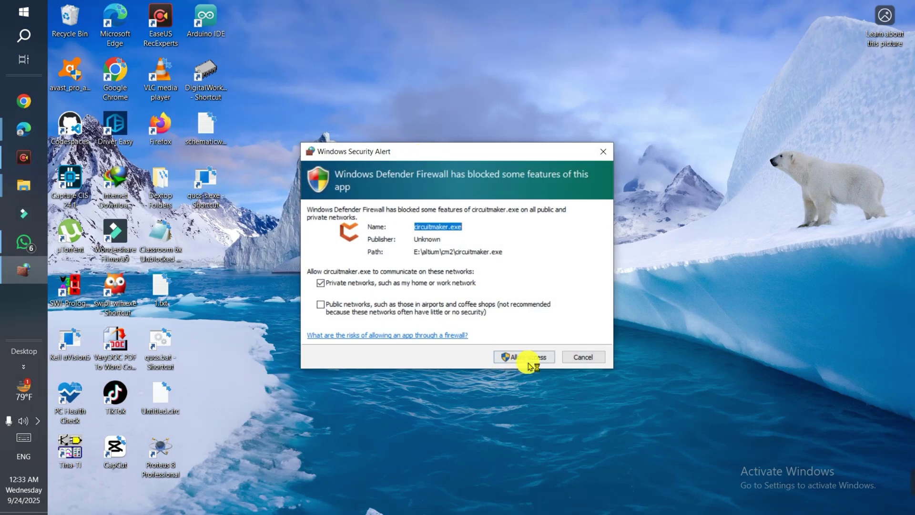
click(529, 359)
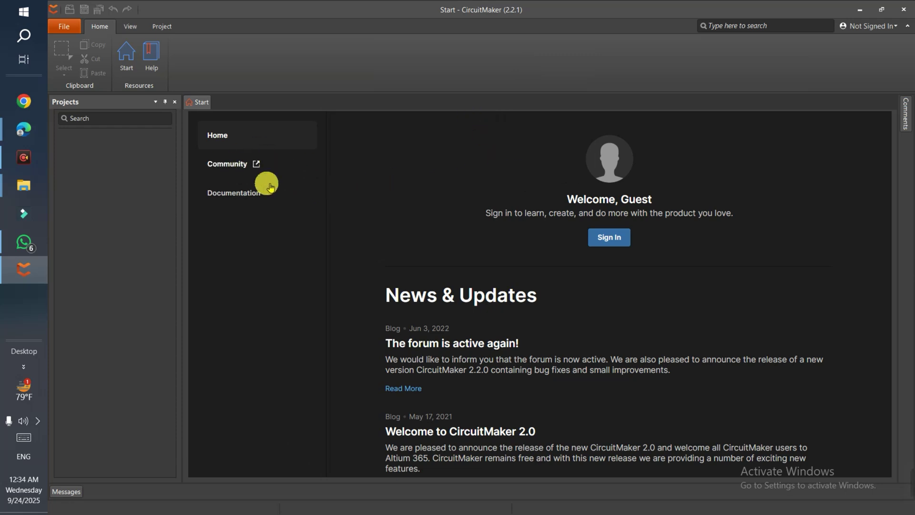
Sign in from the Start page with 'Sign in automatically' ticked.
click(605, 241)
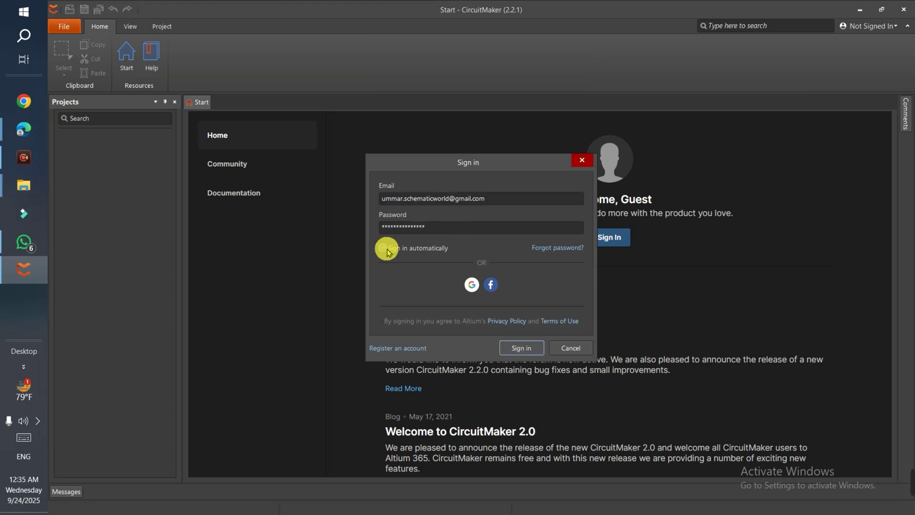
click(384, 247)
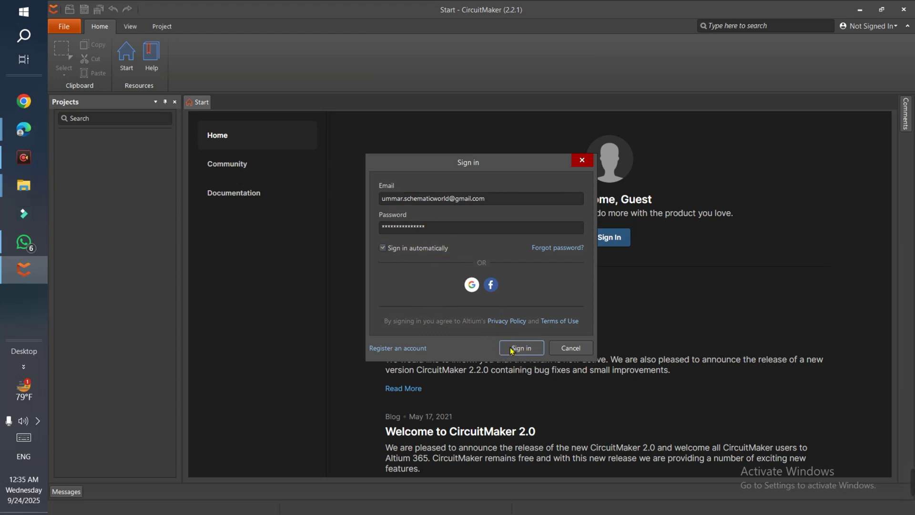
click(511, 349)
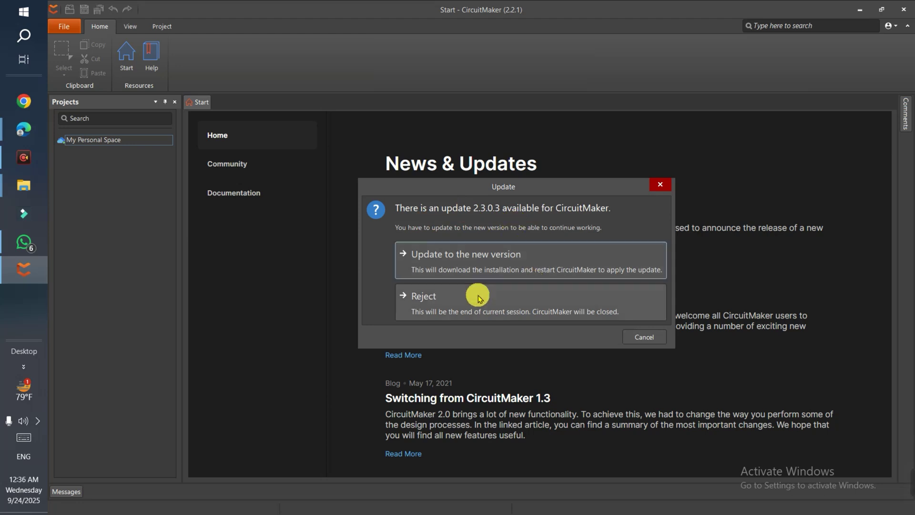
Accept the update to CircuitMaker version 2.3.0.3.
click(448, 266)
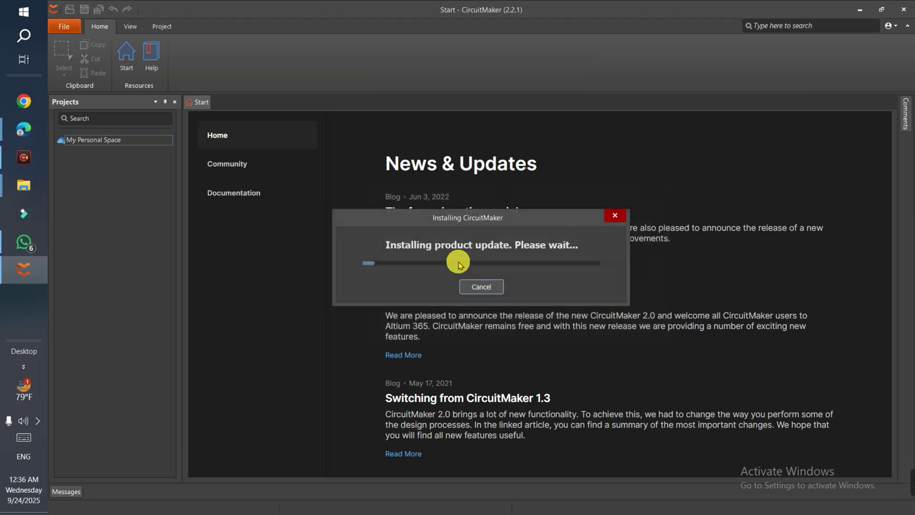